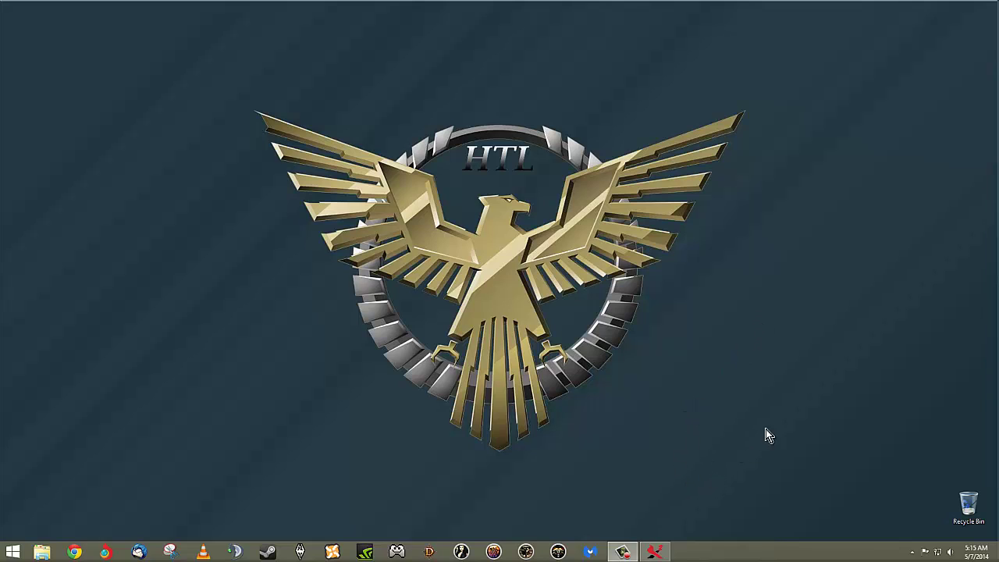
- Try headphone, 2- and 4-speaker output, then settle on 6 speakers with Virtual DSP on
click(654, 551)
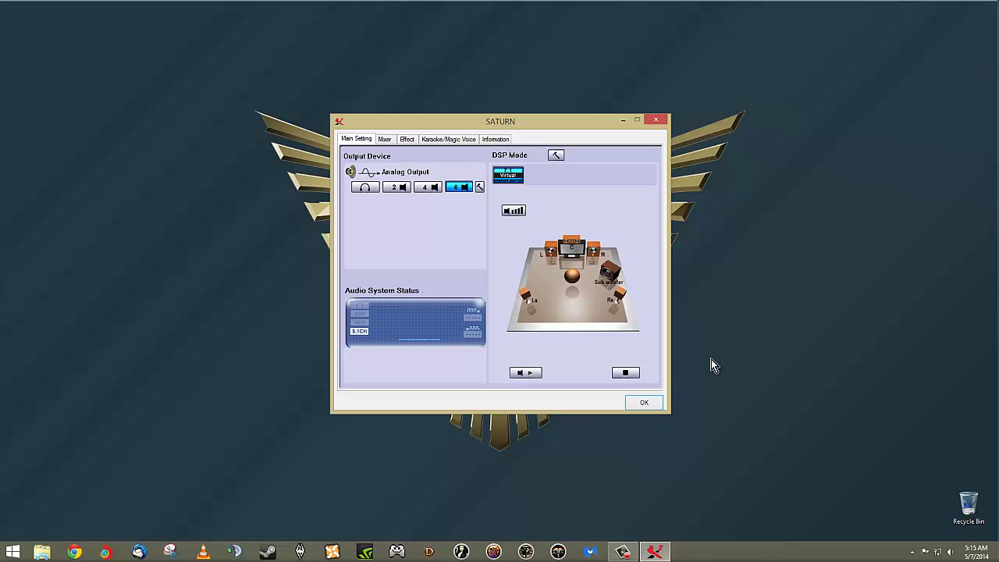
drag(554, 124, 552, 164)
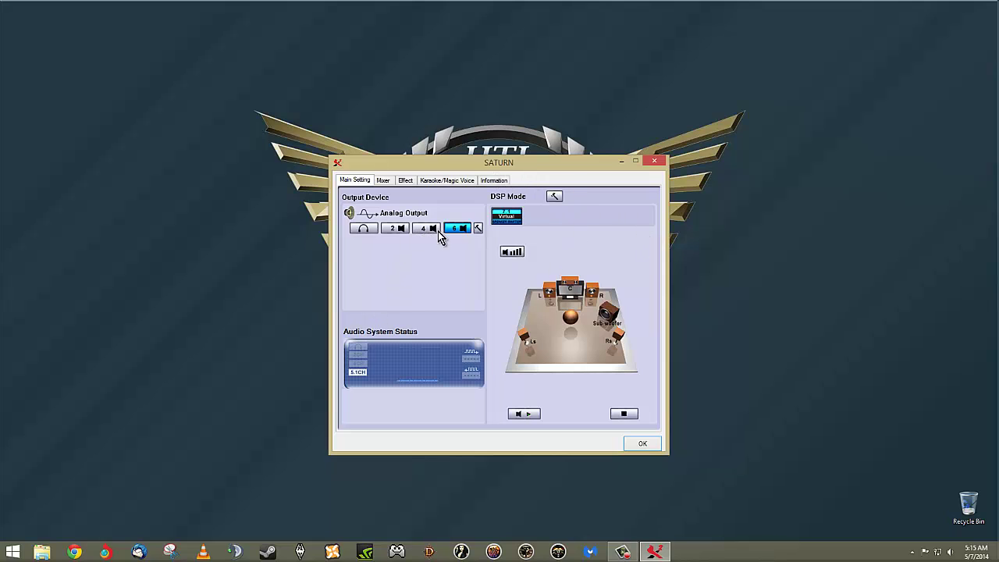
click(364, 231)
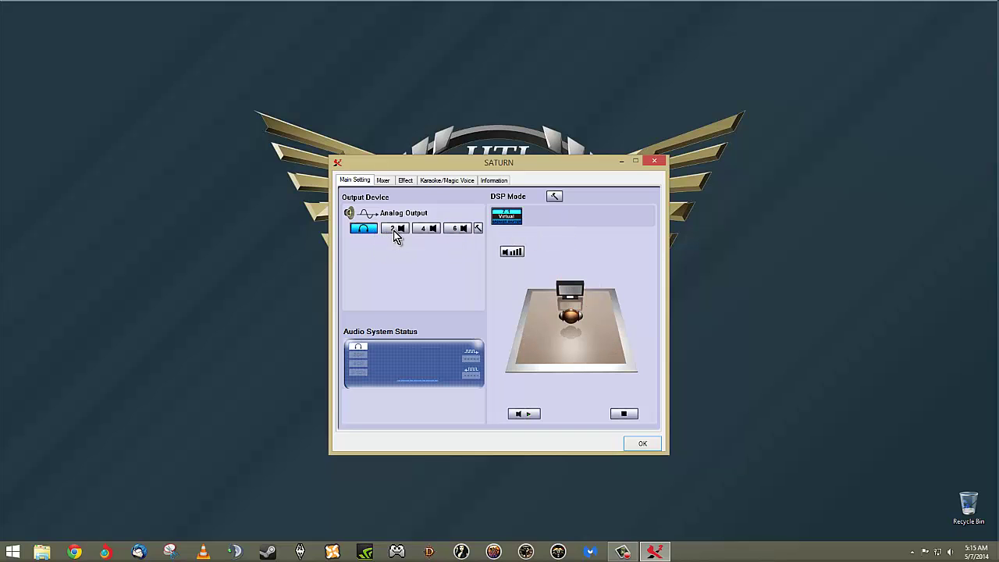
click(401, 230)
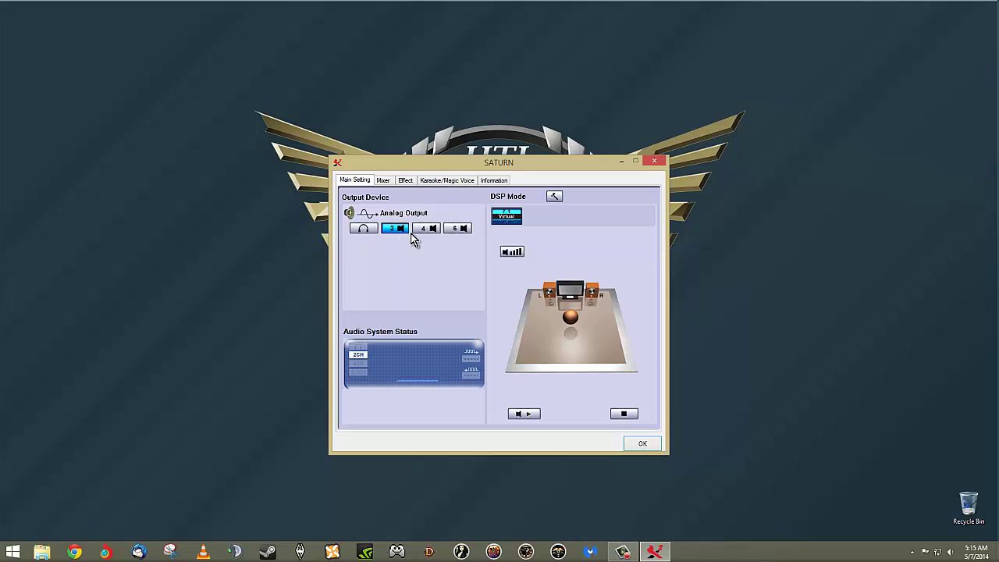
click(431, 231)
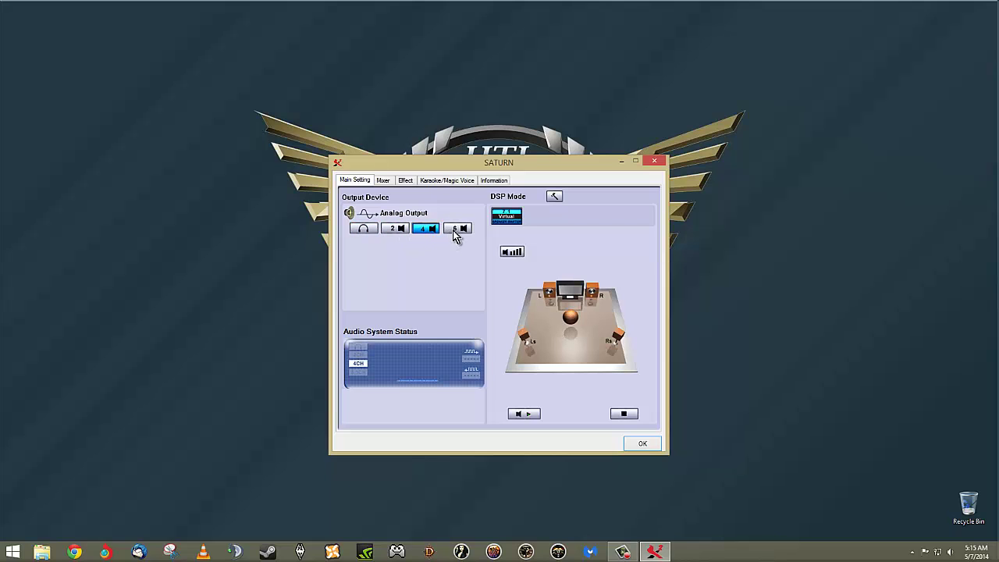
click(457, 231)
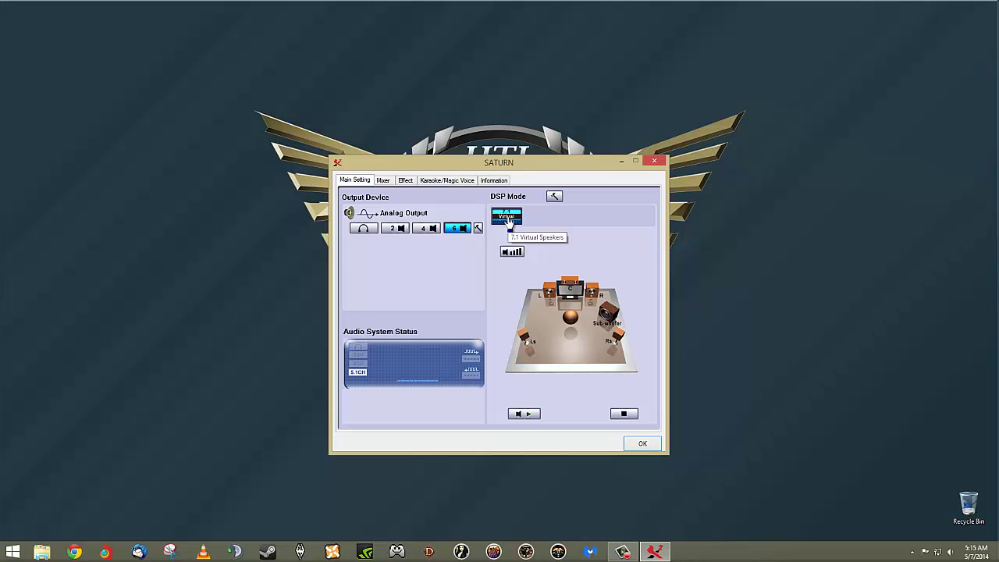
click(507, 222)
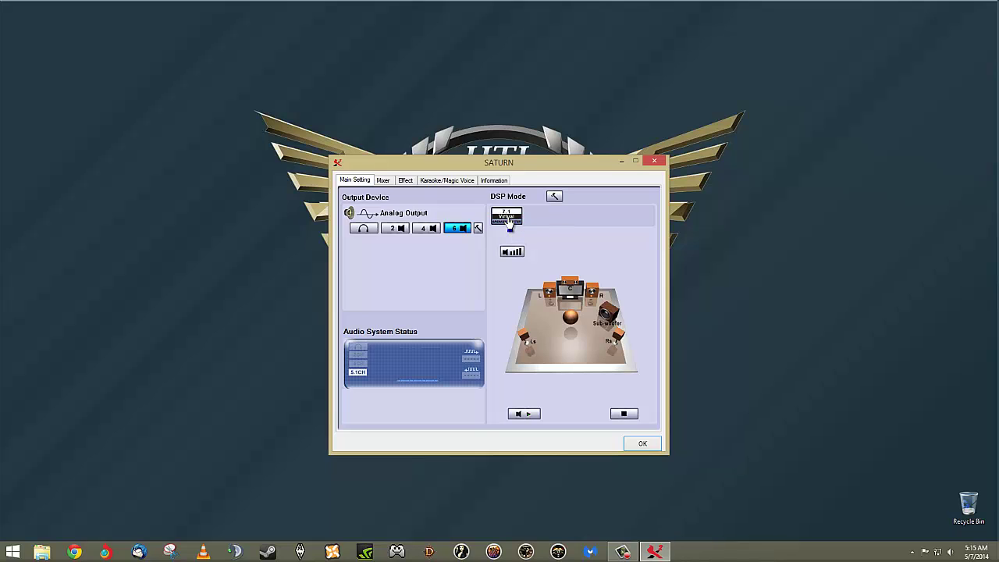
- In the speaker shifter, drag the L, R, Ls, Rs and back speakers outward, then reset them
click(508, 221)
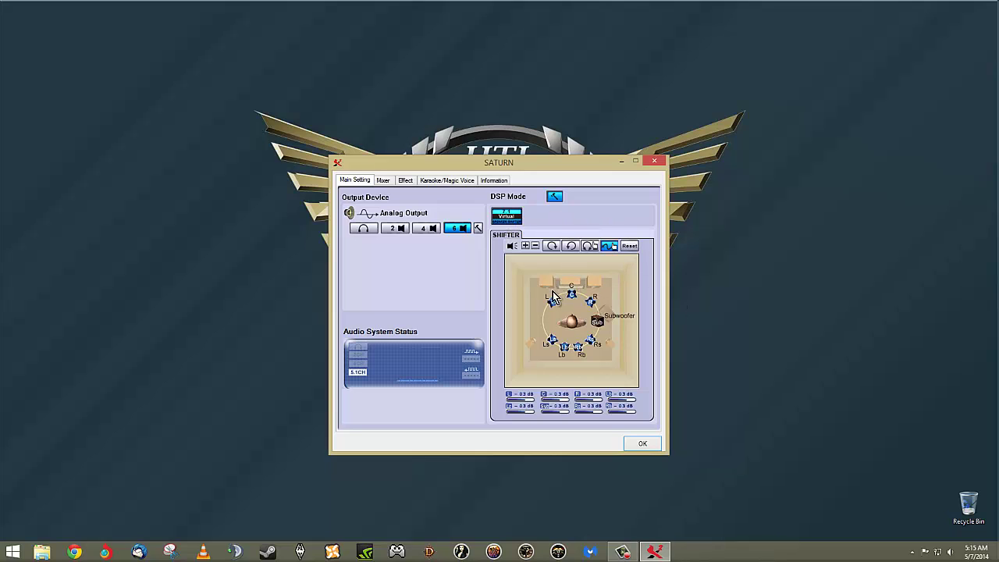
drag(552, 302, 533, 295)
drag(590, 307, 611, 298)
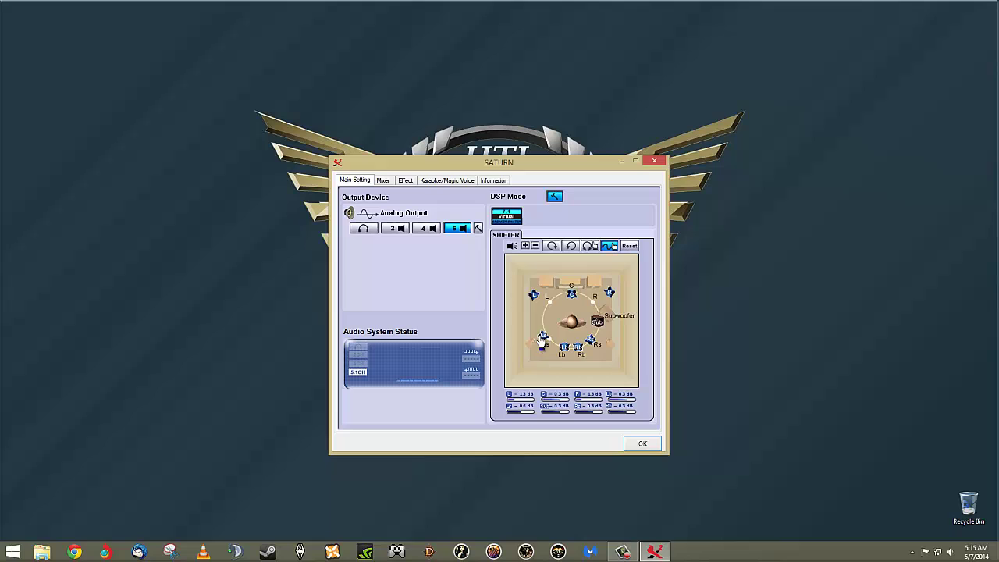
drag(552, 341, 533, 324)
drag(591, 341, 614, 323)
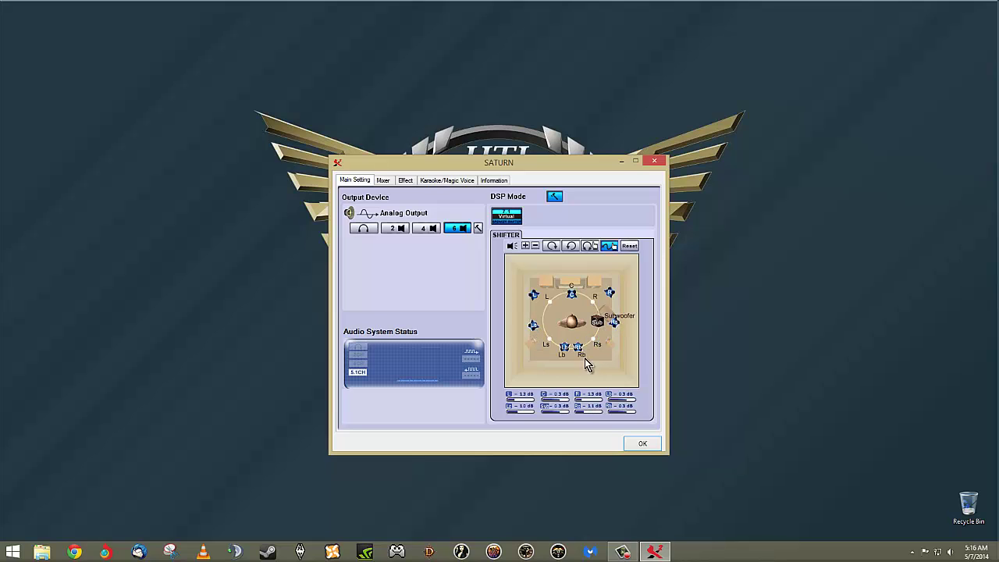
mouse_move(565, 351)
mouse_down()
mouse_move(556, 357)
mouse_move(596, 356)
mouse_up()
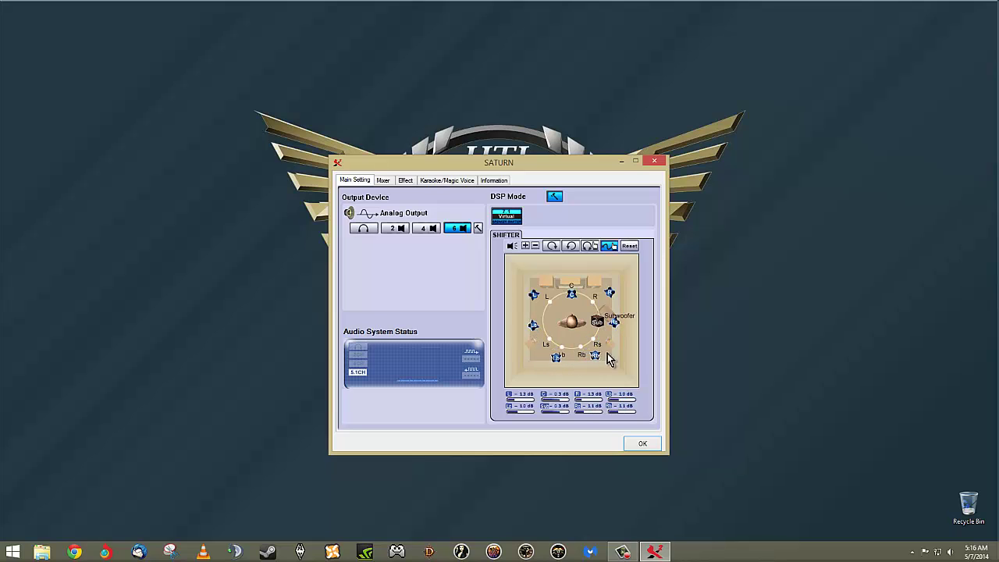
click(631, 247)
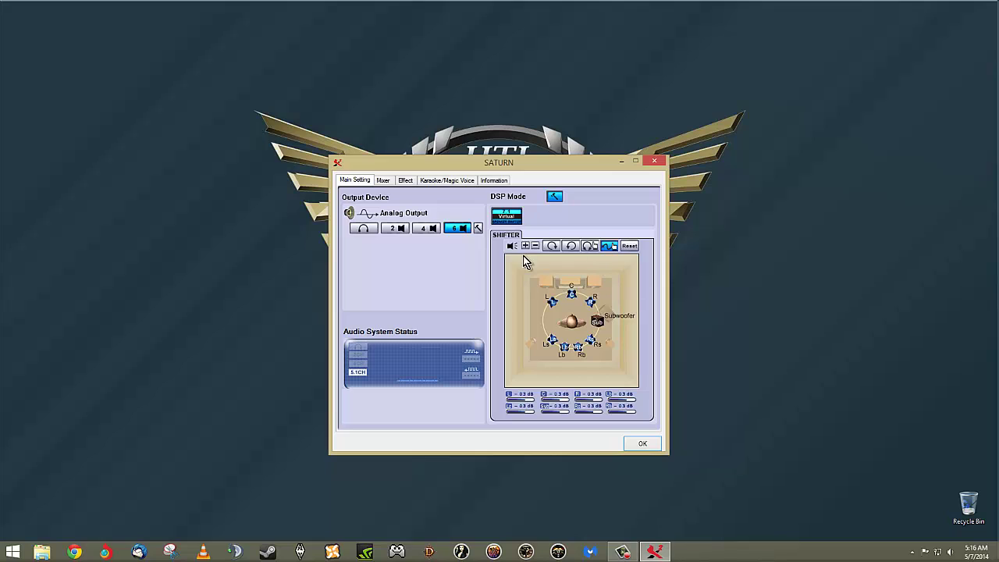
- Shrink and then enlarge the speaker ring, then reset it to default size
click(524, 247)
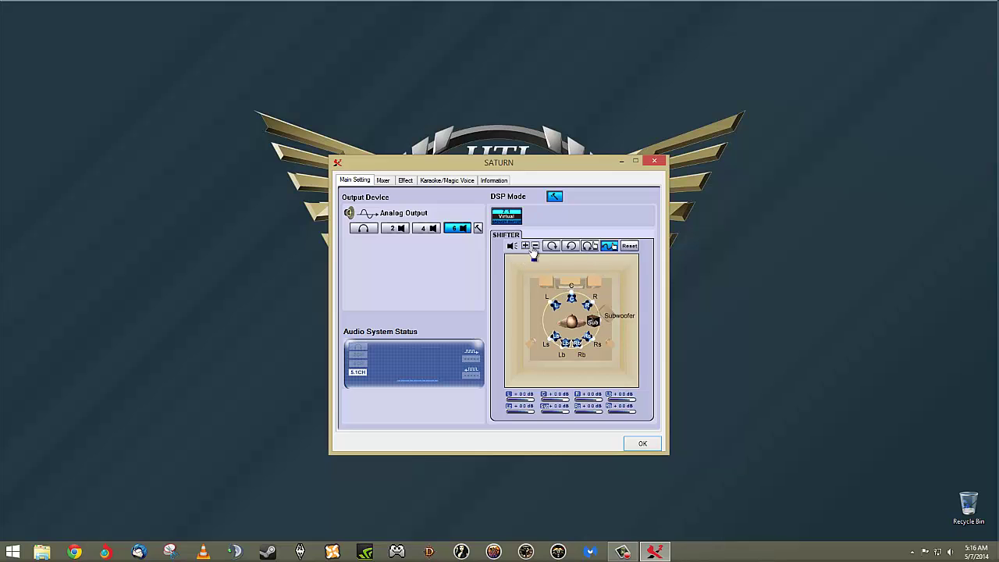
click(537, 247)
click(537, 248)
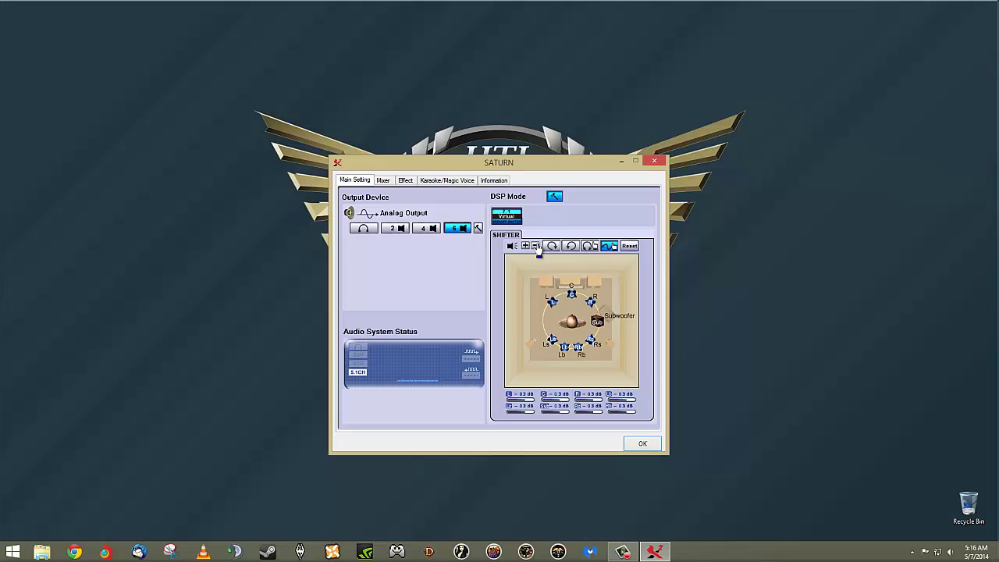
click(538, 248)
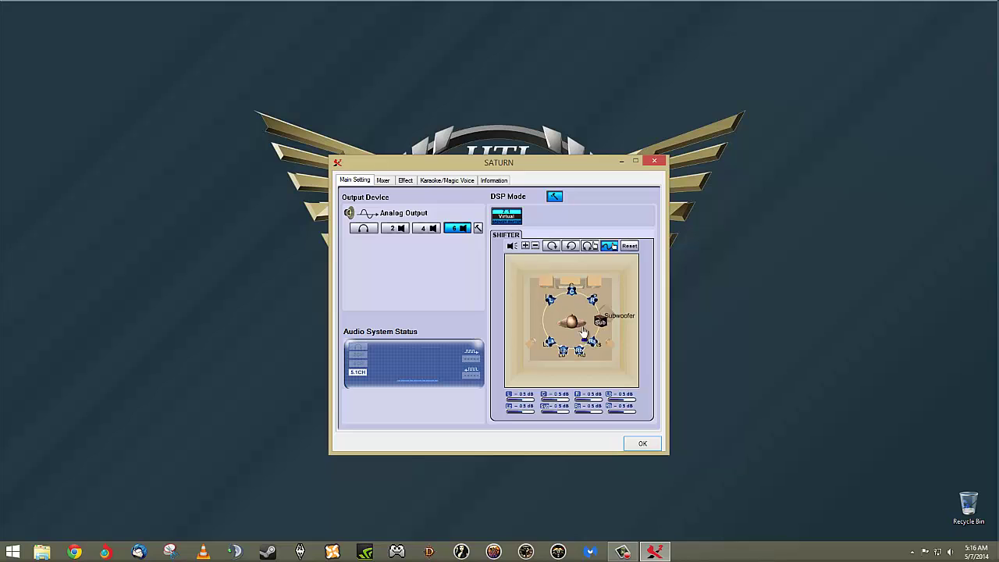
click(629, 246)
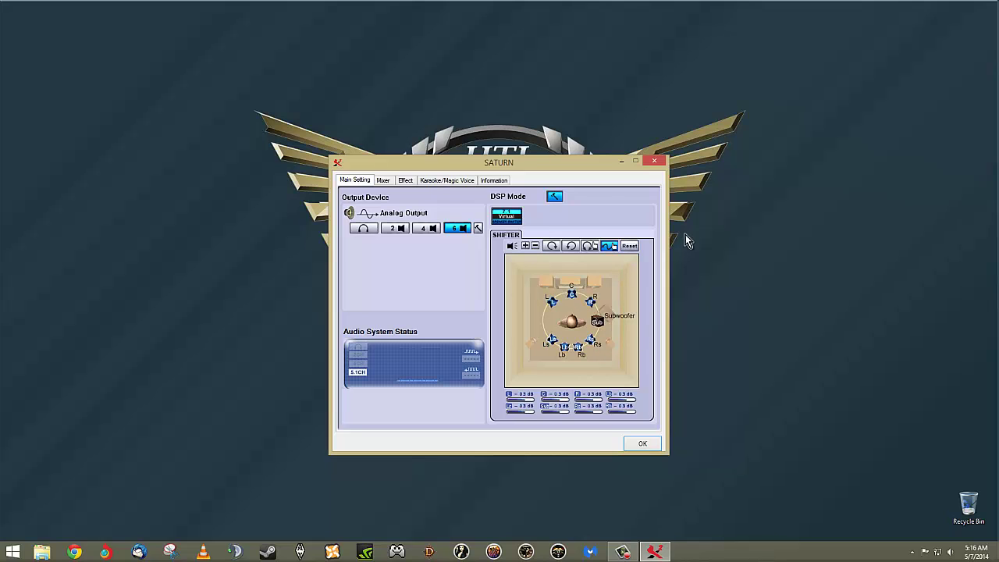
- In the Mixer, toggle mute on the Balance, CDAudio and Volume channels, then go to Effect
click(383, 180)
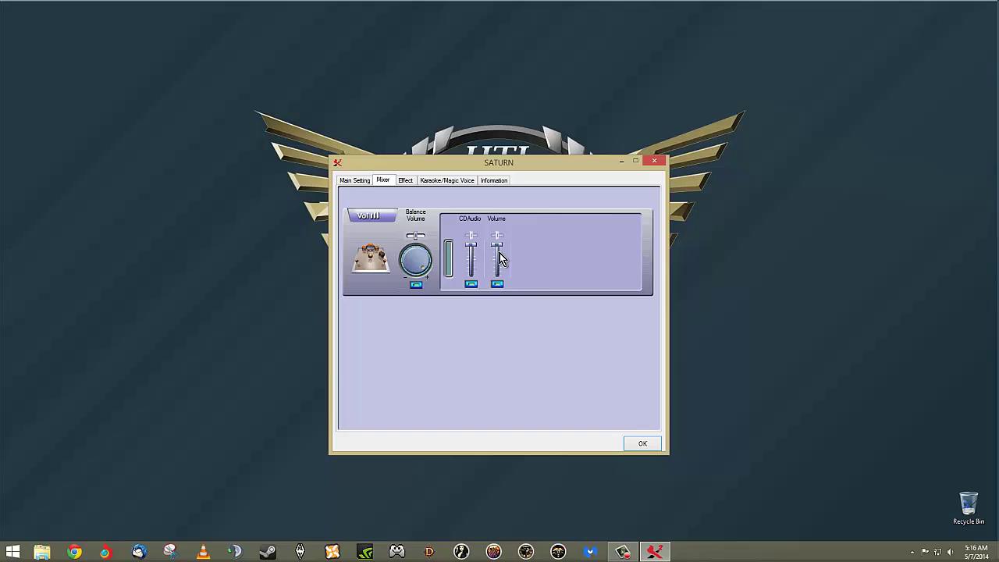
click(416, 286)
click(416, 285)
click(416, 286)
click(474, 285)
click(417, 286)
click(407, 183)
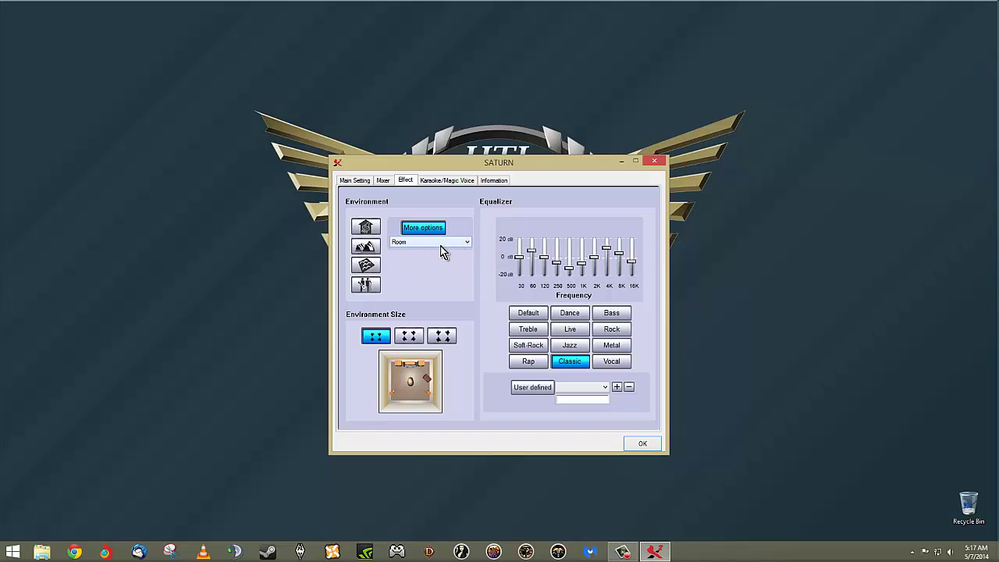
- Keep Room as the environment and set the smallest environment size after trying medium
click(468, 243)
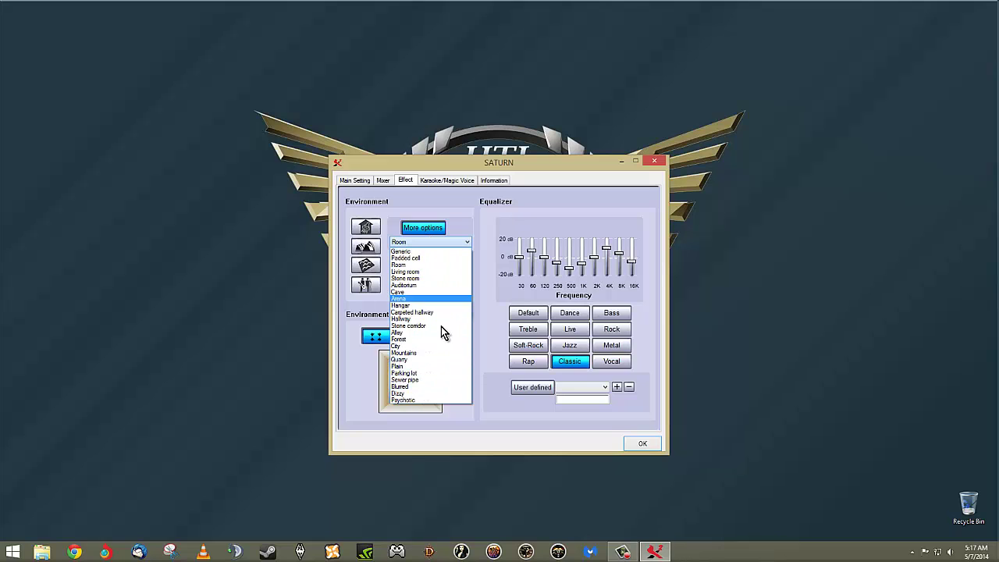
click(439, 405)
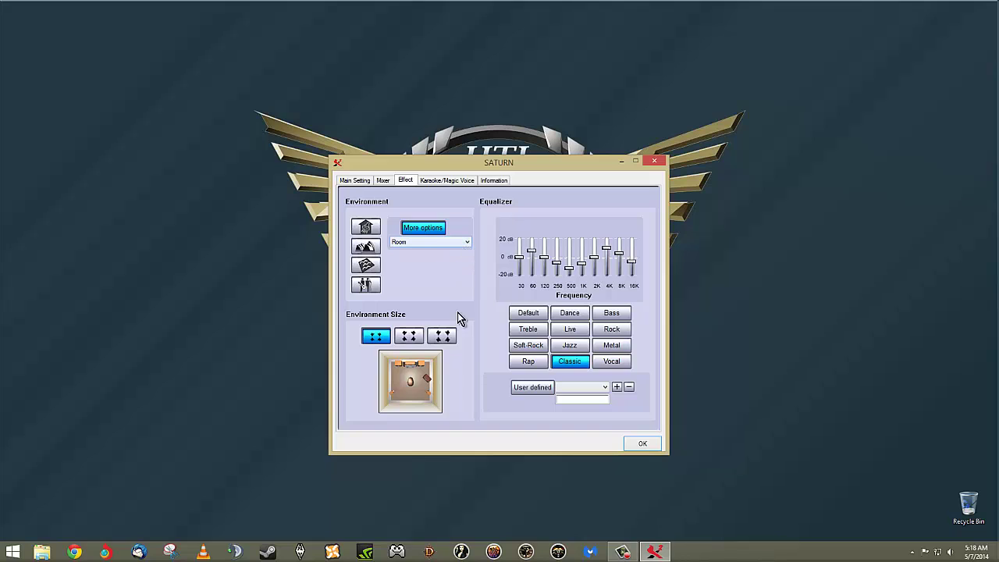
click(413, 337)
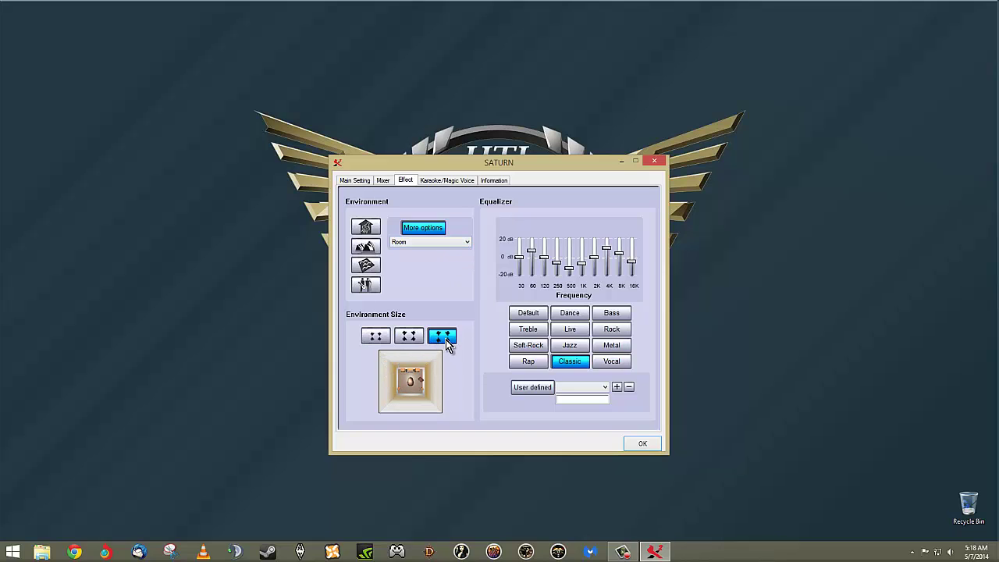
click(378, 337)
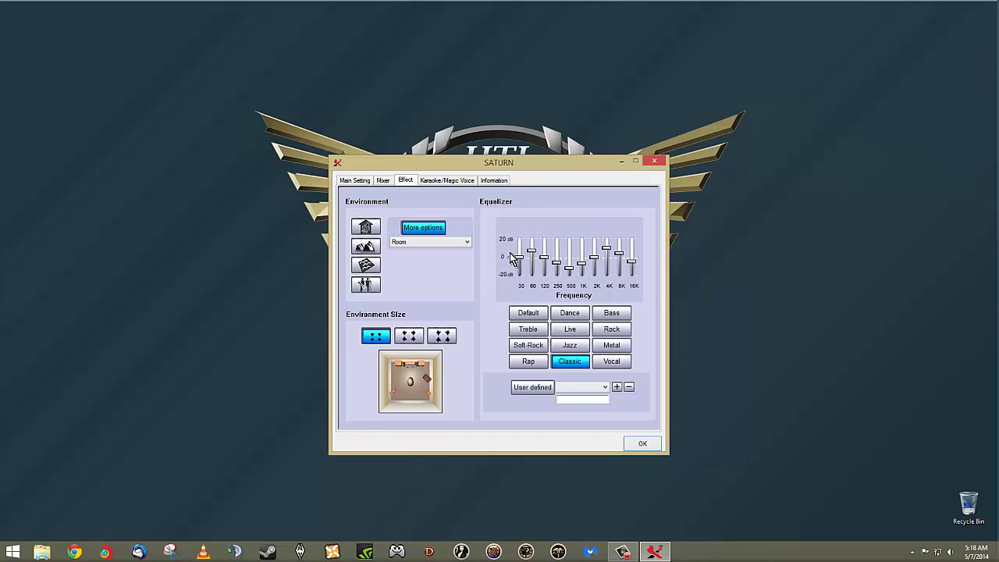
- Reset the equalizer flat and preview several presets including Rock, Live and Treble
click(575, 367)
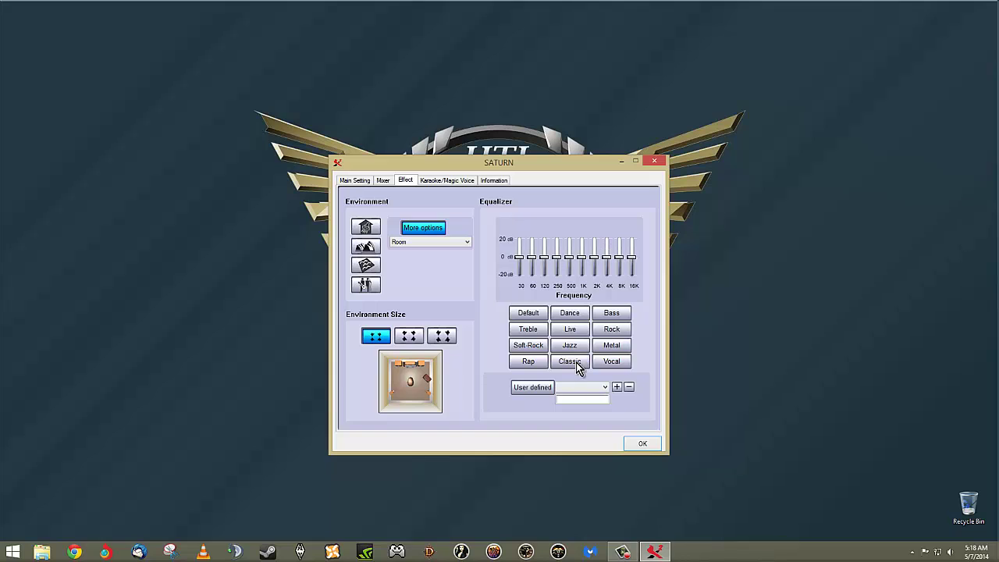
click(529, 314)
click(569, 314)
click(606, 313)
click(614, 331)
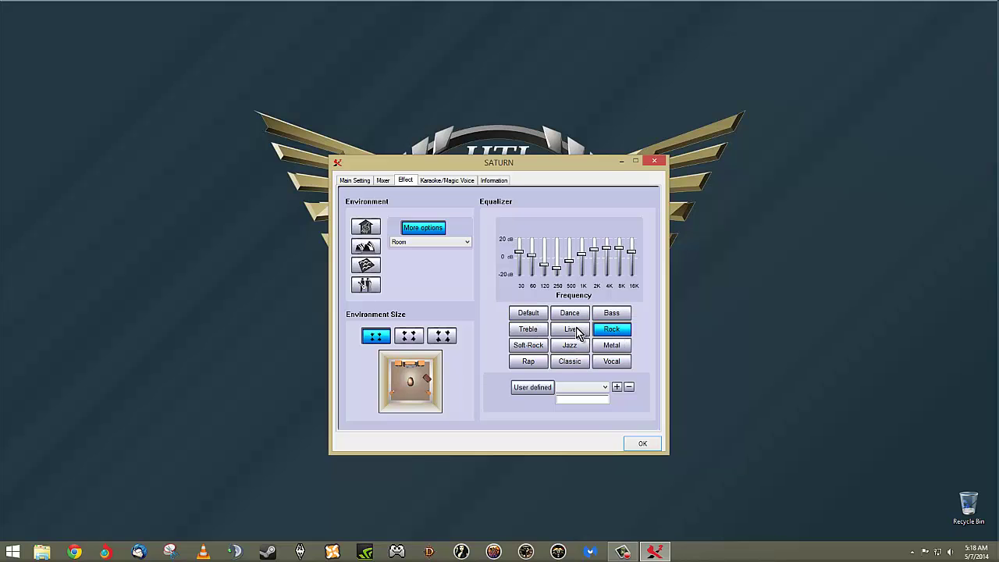
click(576, 331)
click(530, 331)
- Preview Jazz, Vocal and a custom bass curve, then settle on the Classic preset
click(568, 348)
click(611, 360)
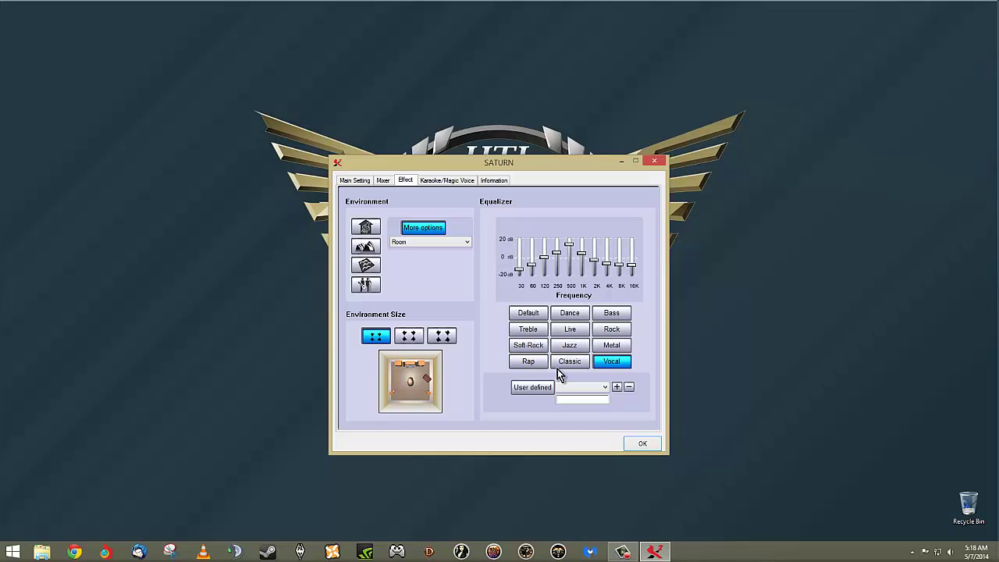
click(569, 360)
click(532, 387)
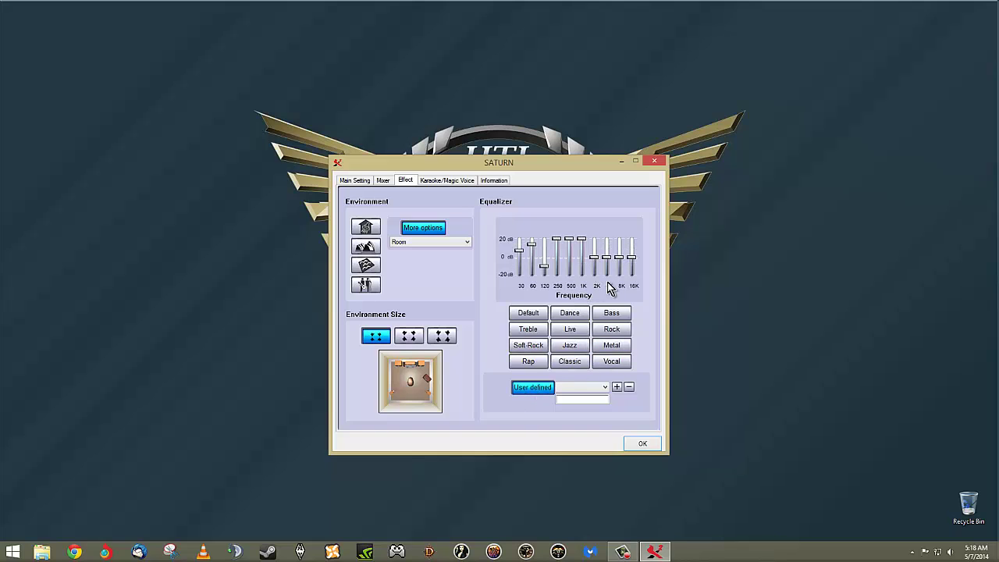
drag(518, 249, 557, 242)
click(577, 364)
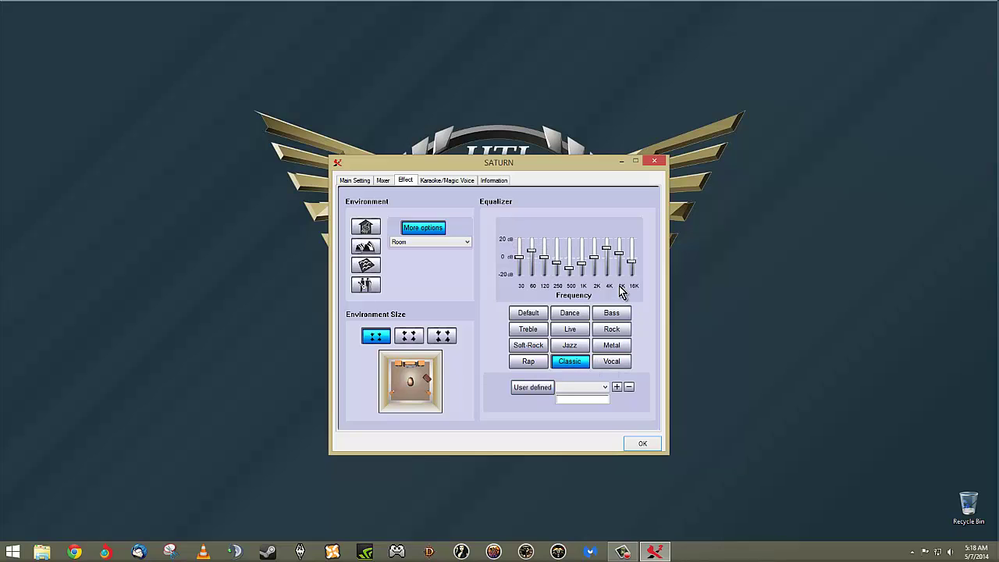
click(455, 181)
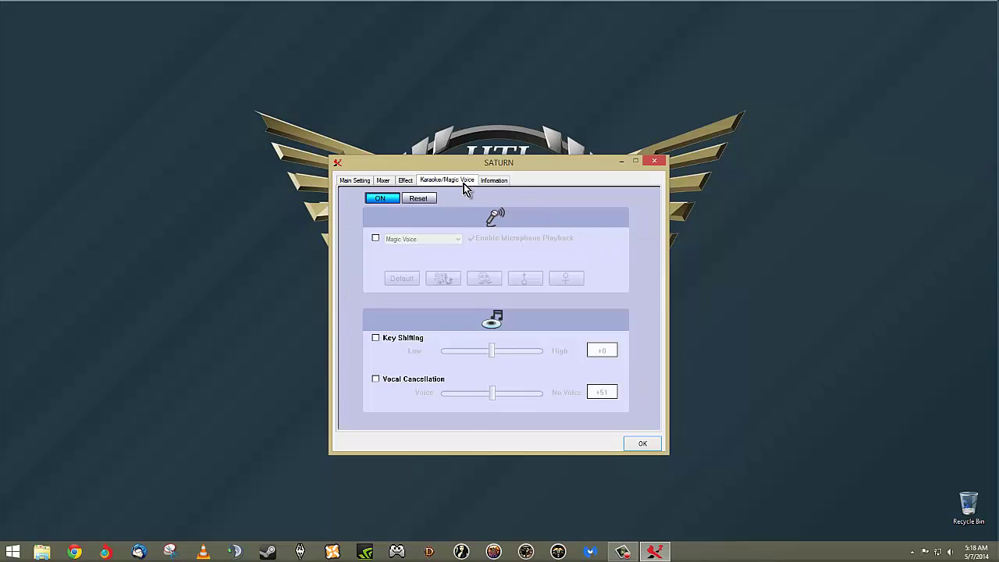
- Switch karaoke effects on and enable Magic Voice as the microphone effect
click(381, 199)
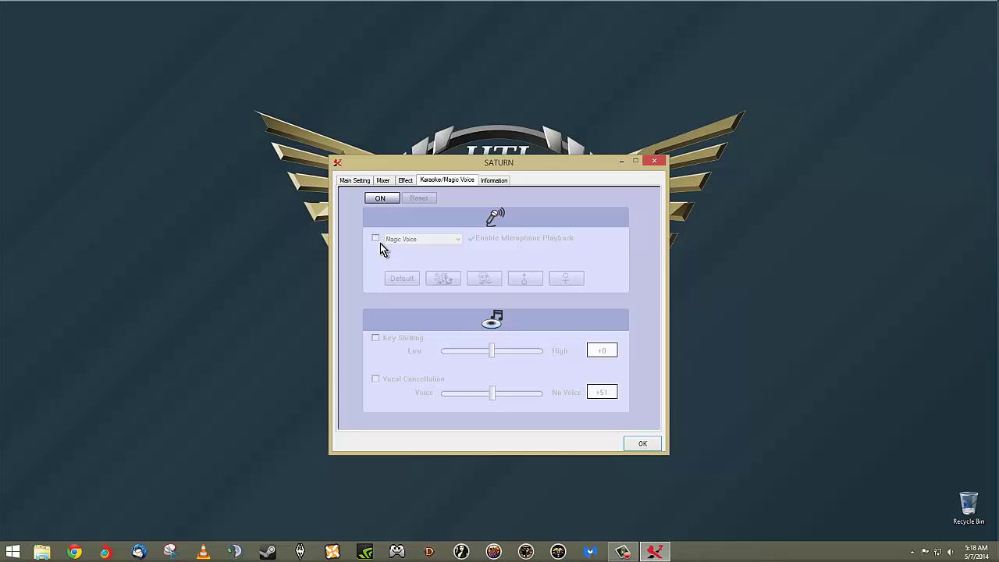
click(382, 198)
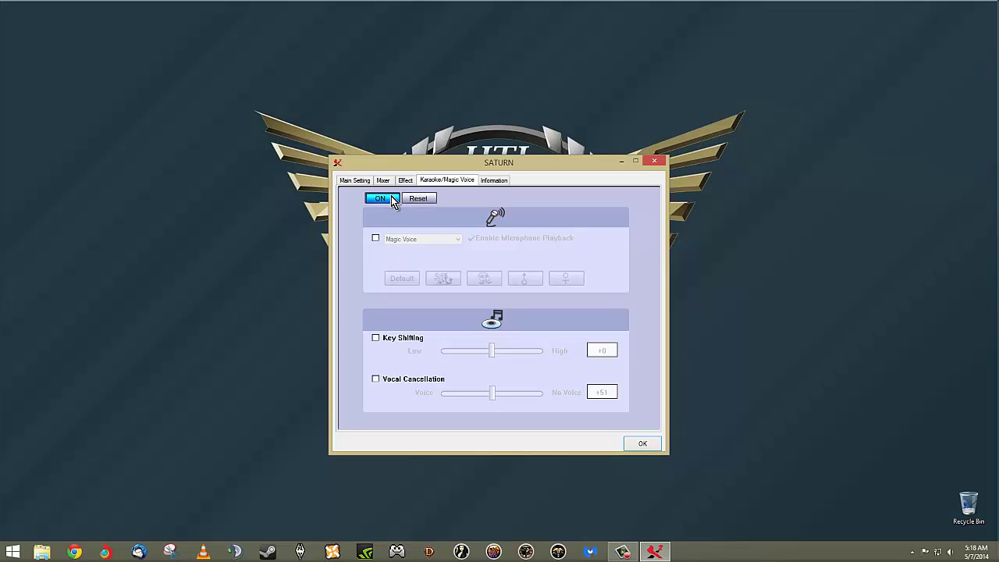
click(376, 238)
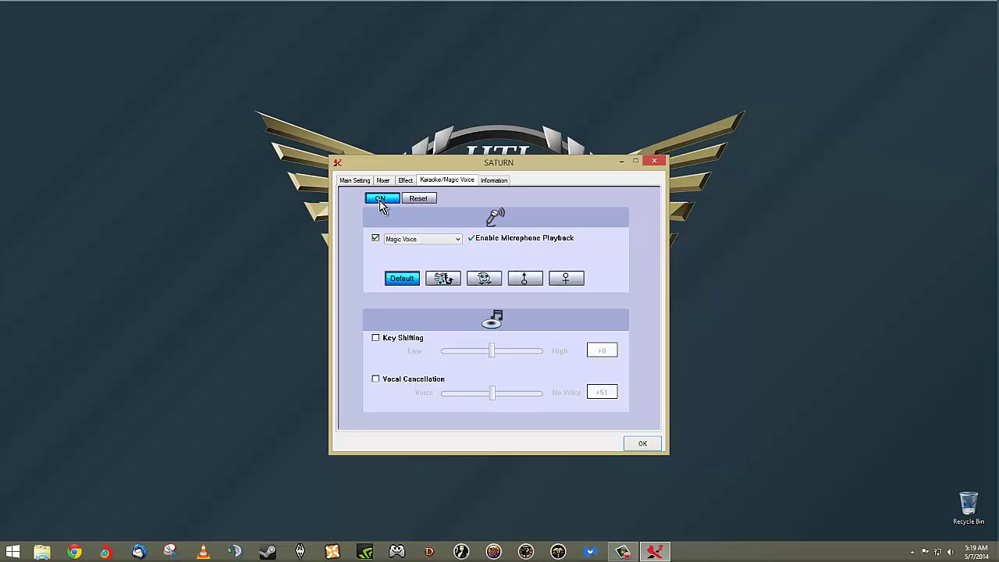
click(459, 242)
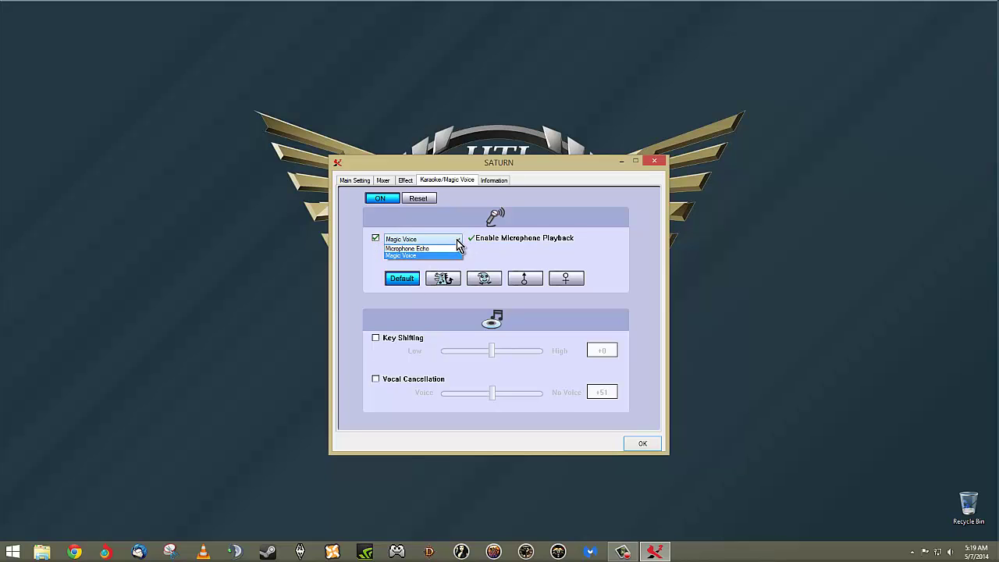
click(419, 256)
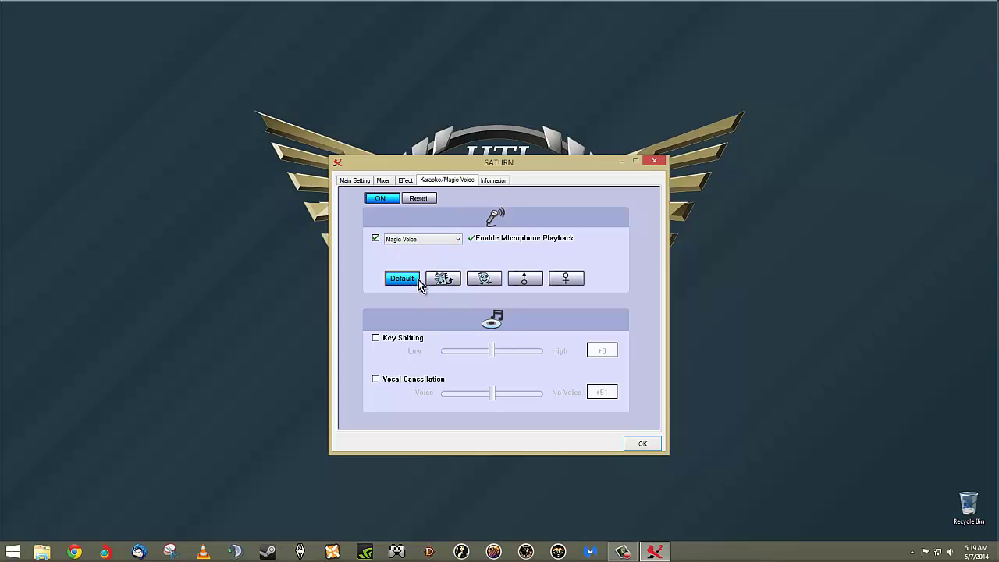
- Preview the voice effects, including male and female, then return to Default
click(446, 281)
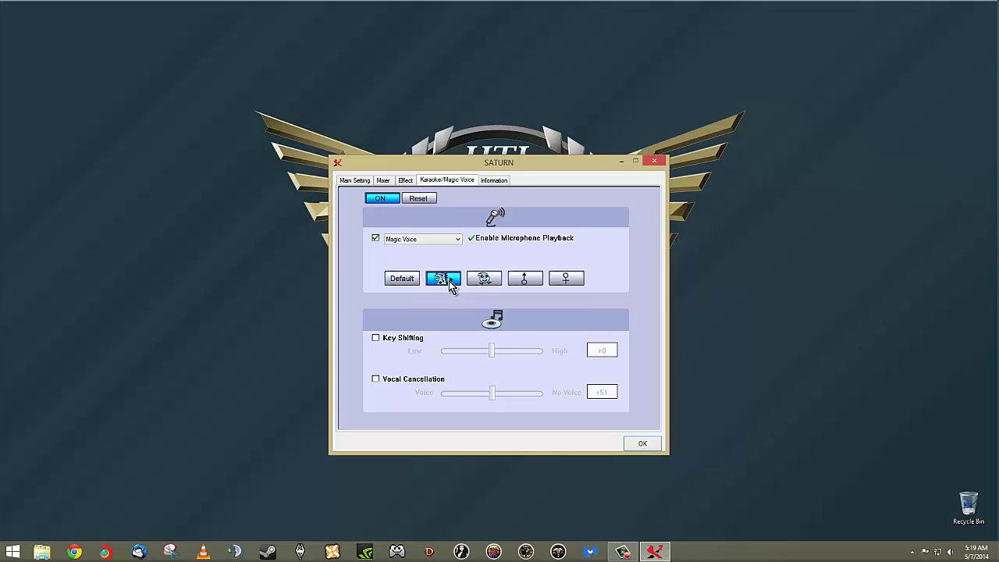
click(485, 283)
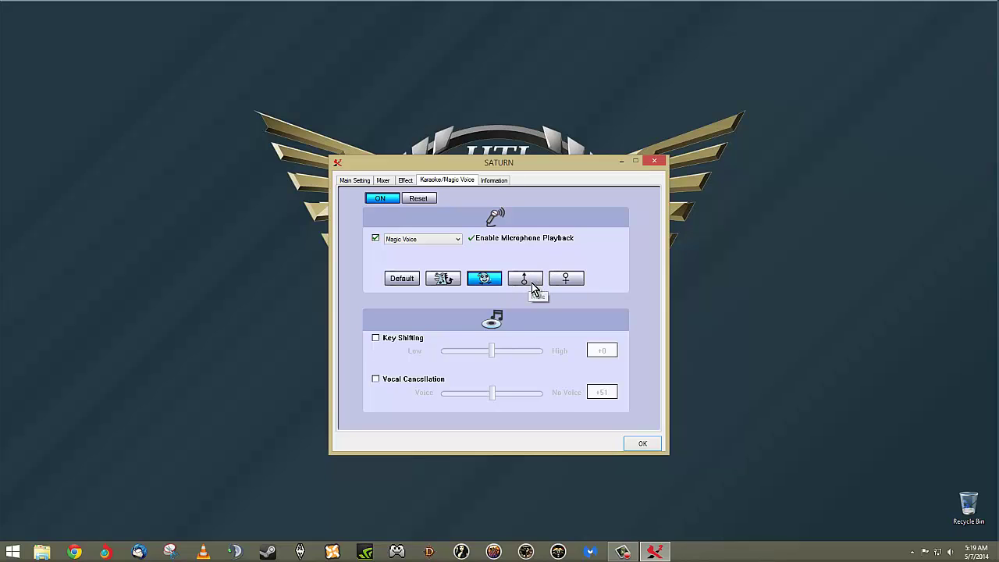
click(529, 285)
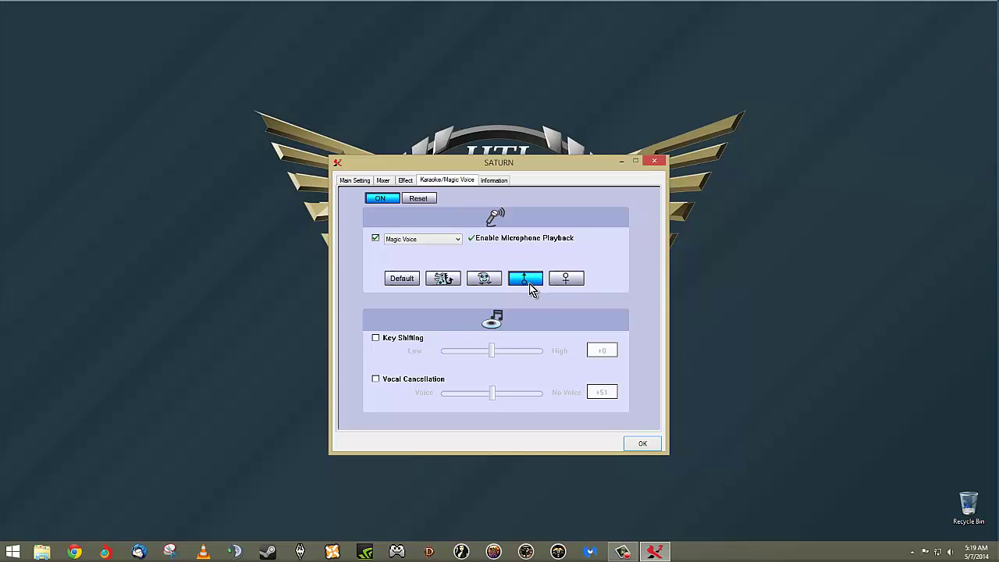
click(575, 285)
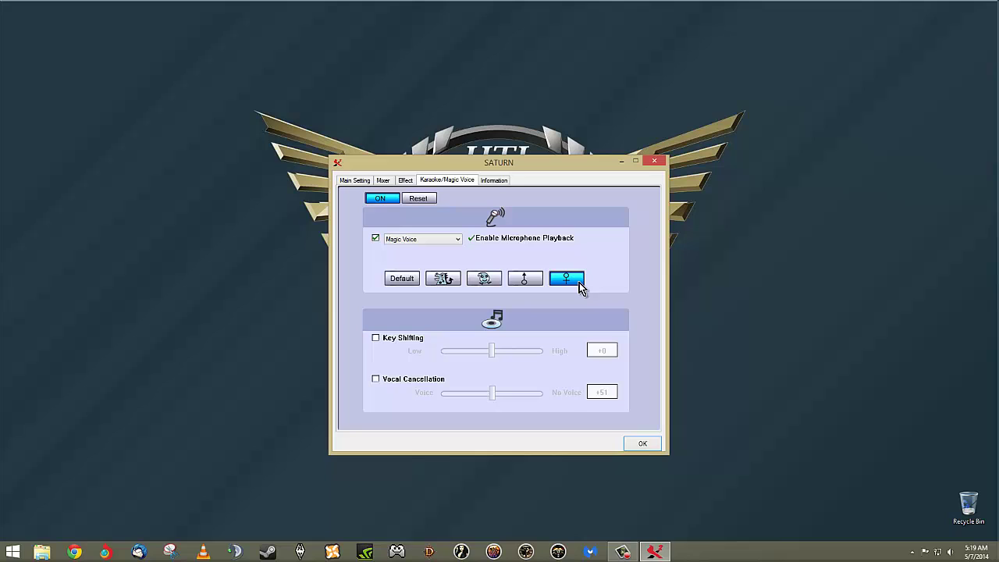
click(395, 279)
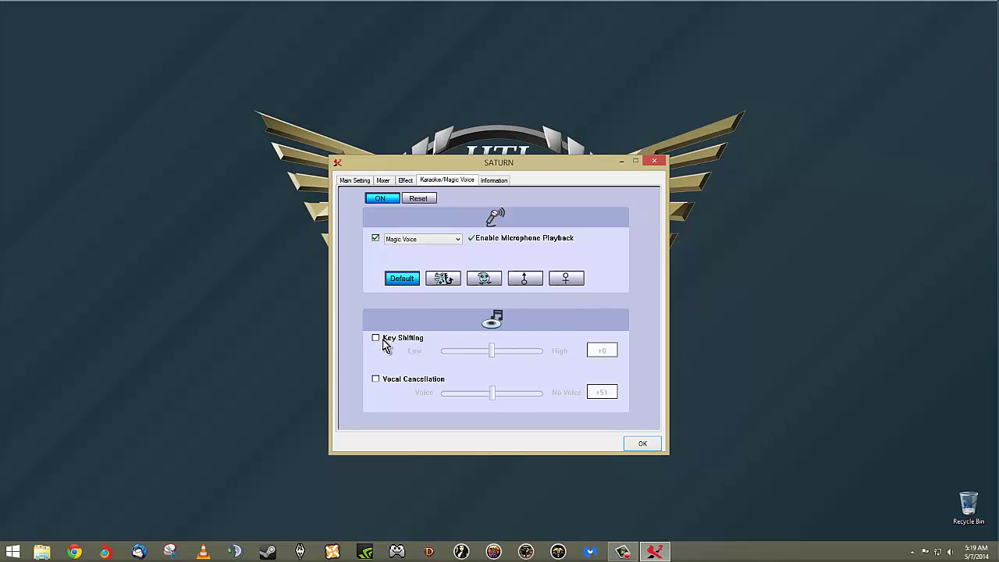
- Review the driver and device Information page, then return to Main Setting
click(487, 180)
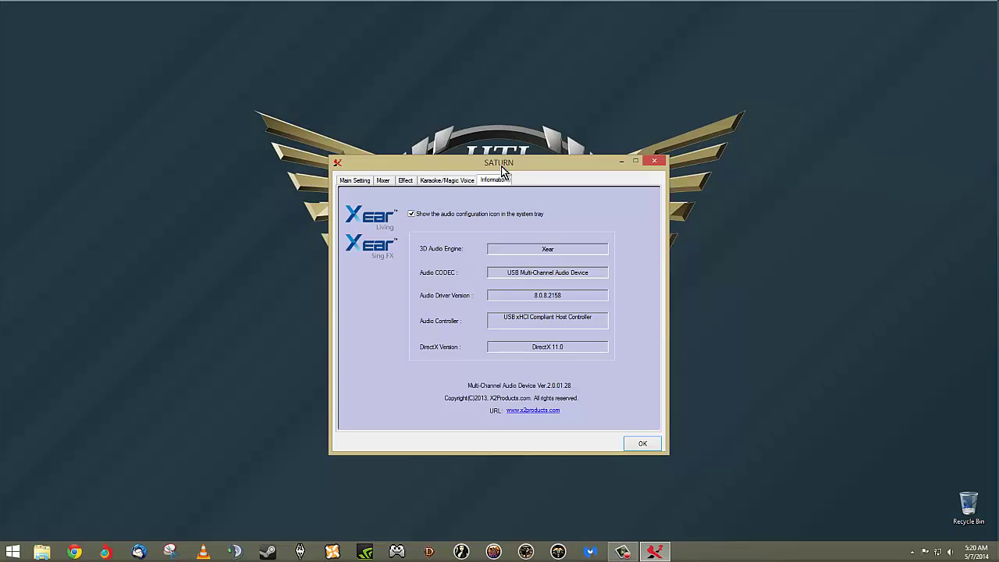
click(355, 181)
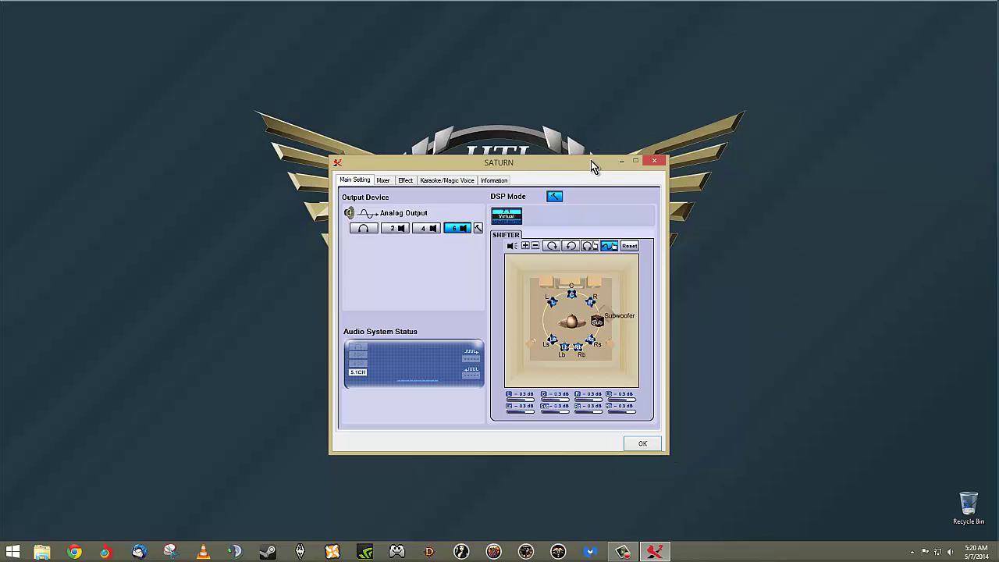
- Drag the SATURN window higher and reopen the Karaoke/Magic Voice page
drag(580, 153, 588, 116)
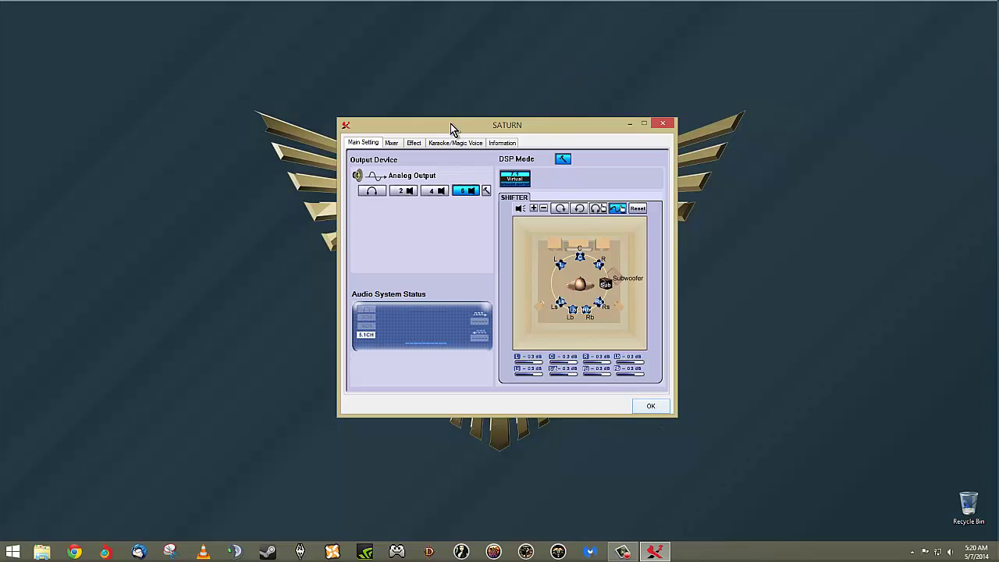
click(451, 146)
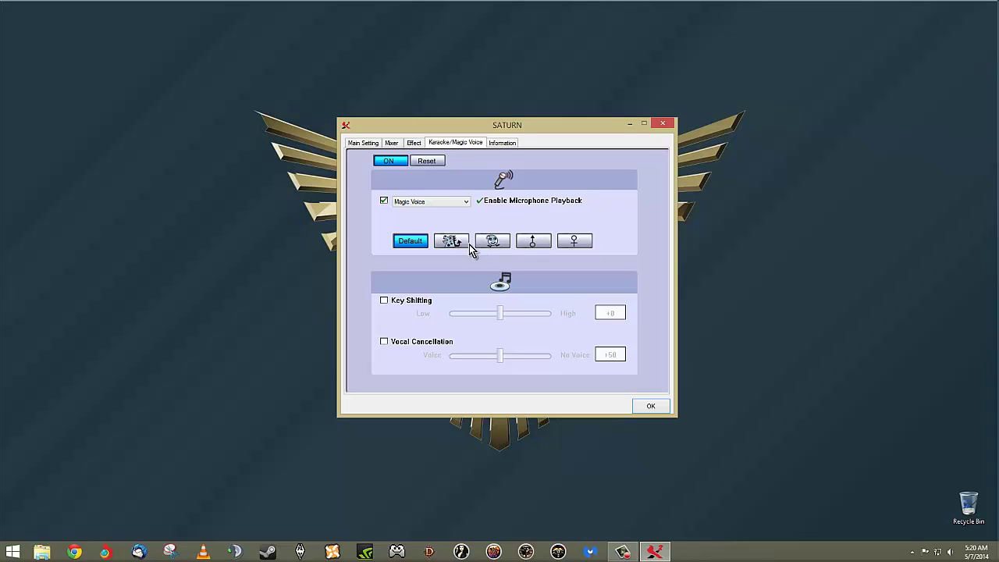
- Confirm with OK to close the SATURN panel, keeping all settings
click(651, 407)
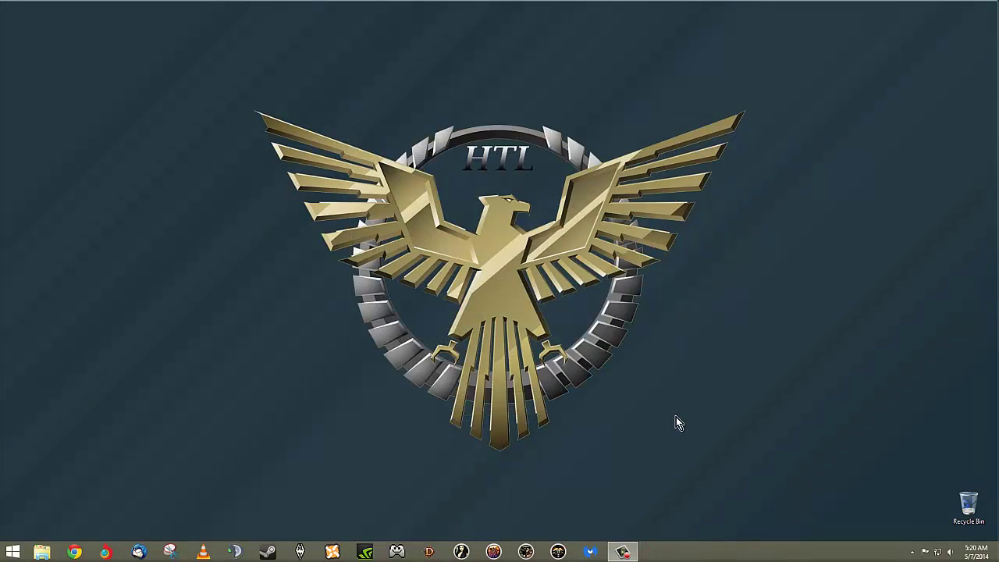